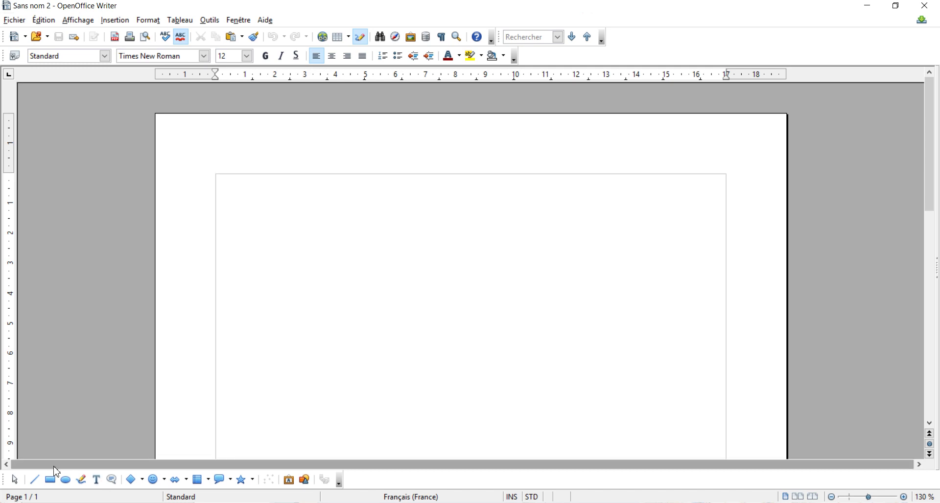
Step: Draw a rectangle about 8.06 × 2.95 cm near the top of the blank page
left_click(55, 484)
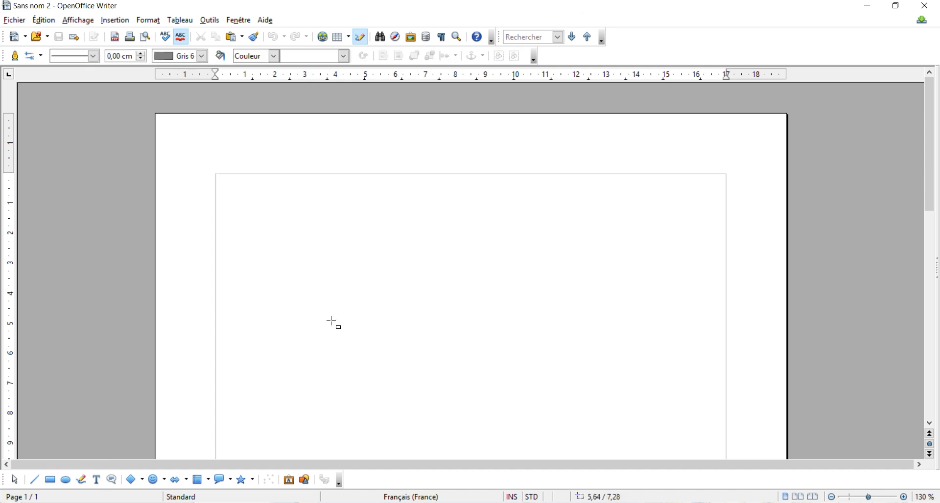
mouse_move(339, 200)
left_mouse_down()
mouse_move(479, 210)
mouse_move(582, 289)
left_mouse_up()
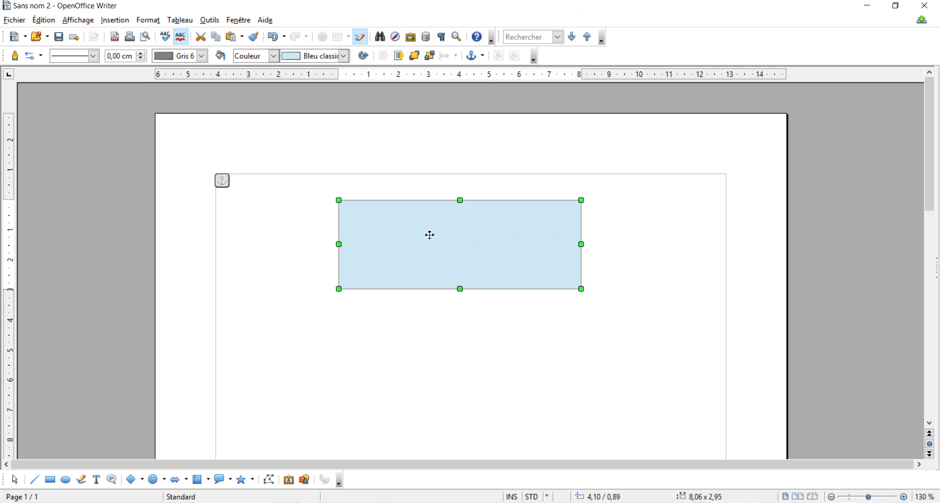
mouse_move(583, 290)
left_mouse_down()
mouse_move(630, 309)
mouse_move(580, 290)
mouse_move(614, 307)
mouse_move(581, 289)
mouse_move(588, 294)
left_mouse_up()
Step: Add two lines of text inside the rectangle: the person's title and surname, and "Chef d'entreprise" below
left_click(97, 480)
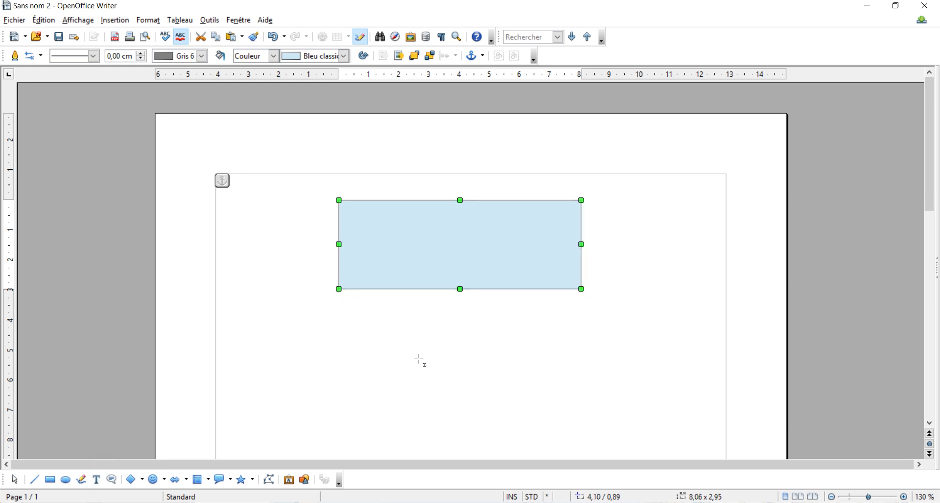
left_click(453, 249)
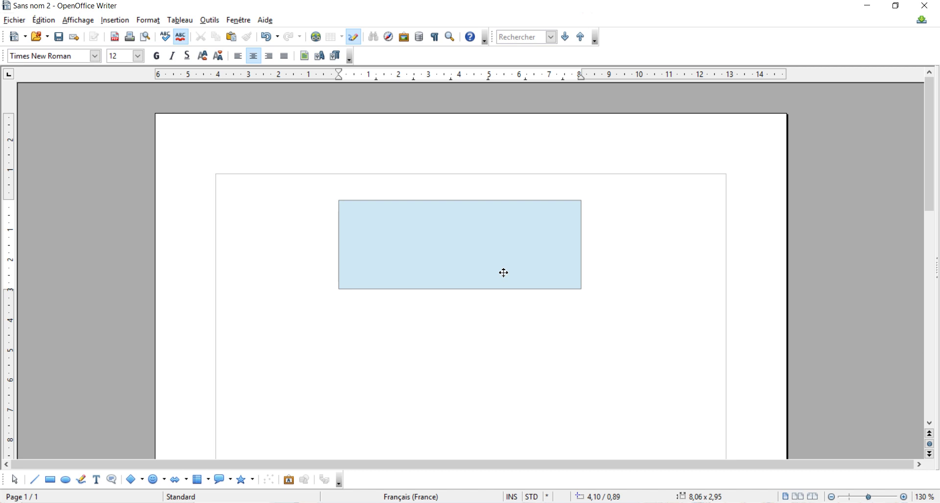
type("M. DUPON")
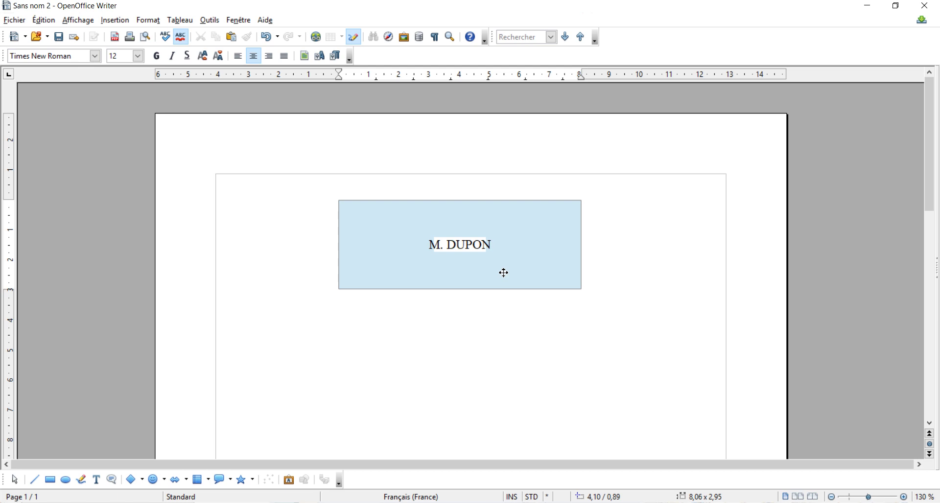
type("D")
key("Return")
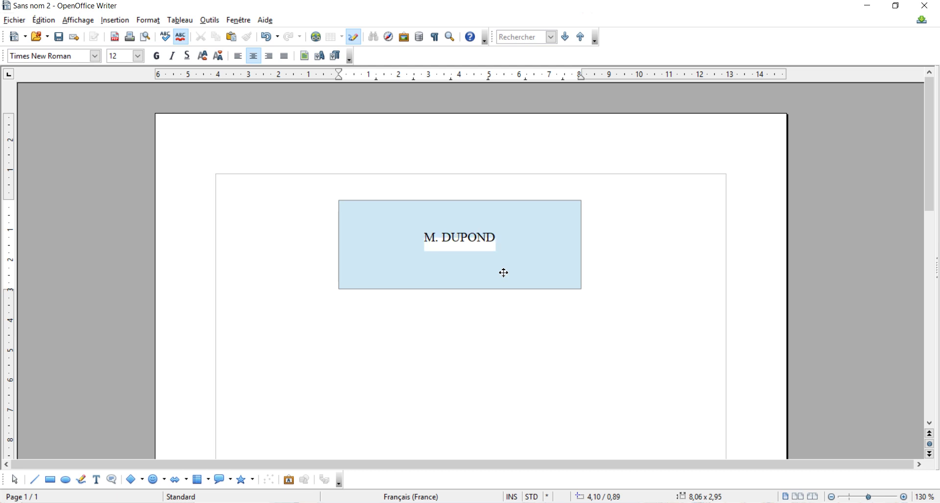
type("Chef d'enr")
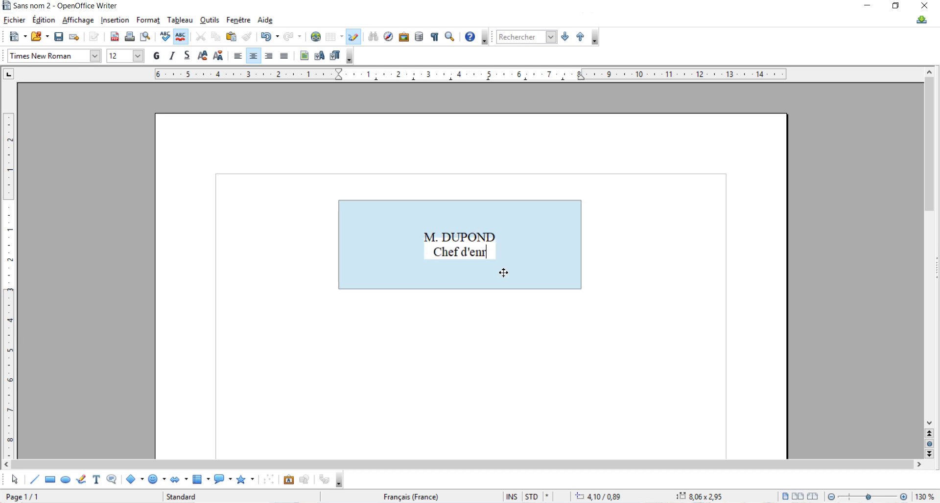
key("BackSpace")
type("treprise")
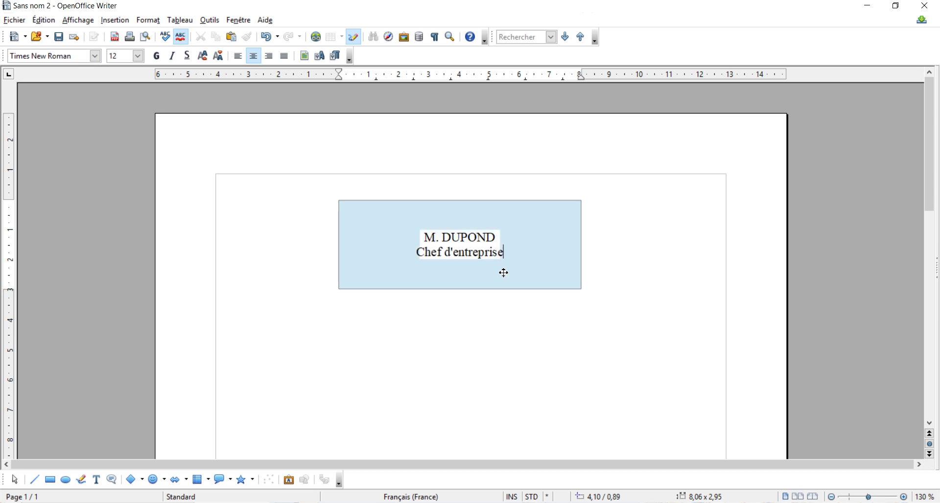
left_click(622, 290)
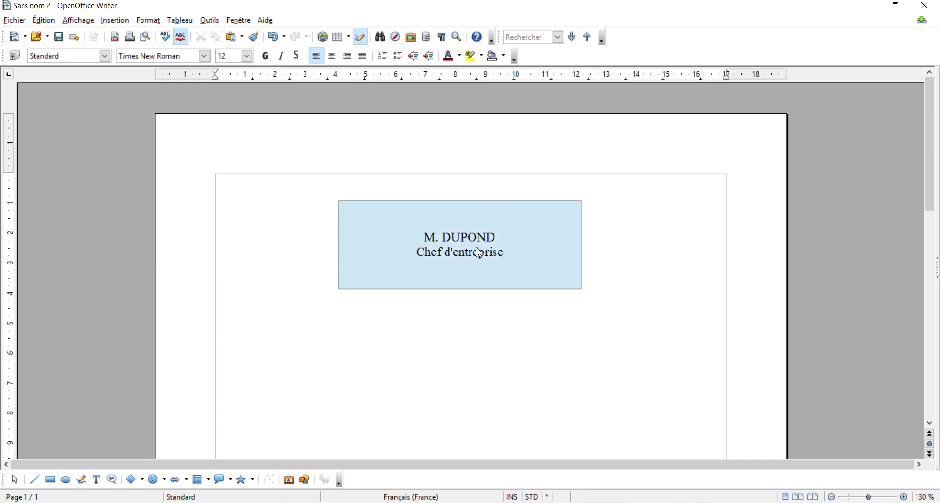
Step: Move the rectangle slightly up and right, to about 4.20 / 0.76 cm
left_click(535, 218)
mouse_move(512, 214)
left_mouse_down()
mouse_move(686, 228)
mouse_move(630, 237)
mouse_move(549, 224)
left_mouse_up()
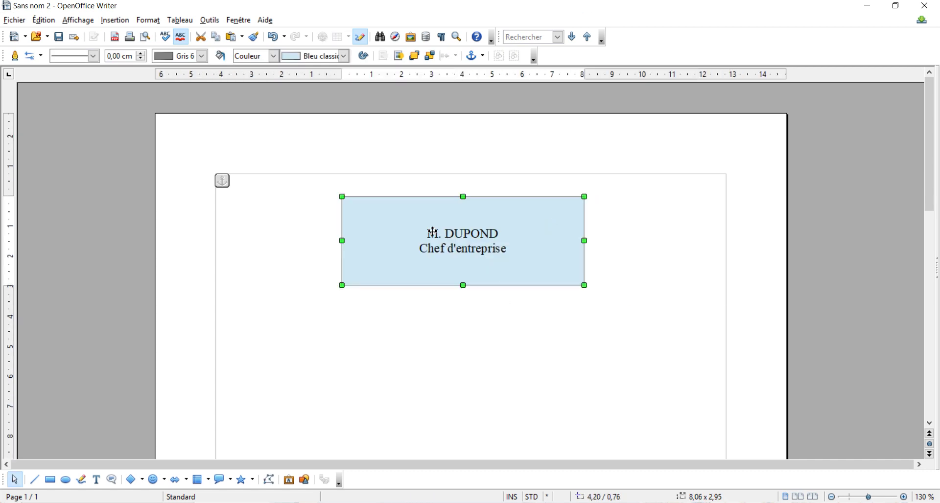
Step: Format both text lines in the rectangle as bold Trebuchet MS at size 16
double_click(468, 236)
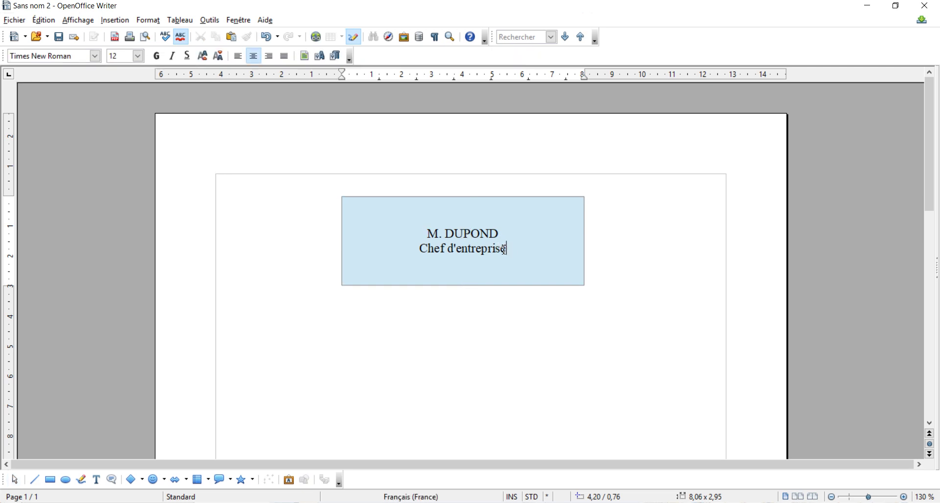
left_click_drag(505, 250, 420, 233)
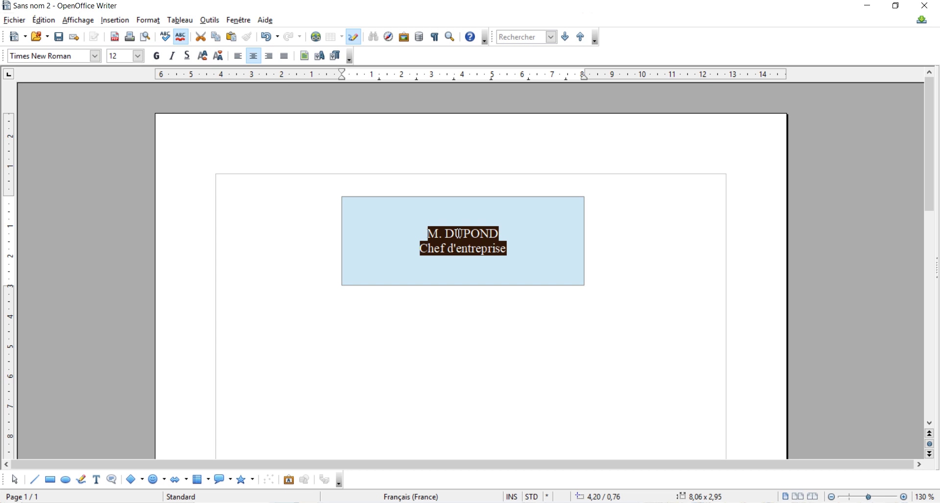
left_click(159, 59)
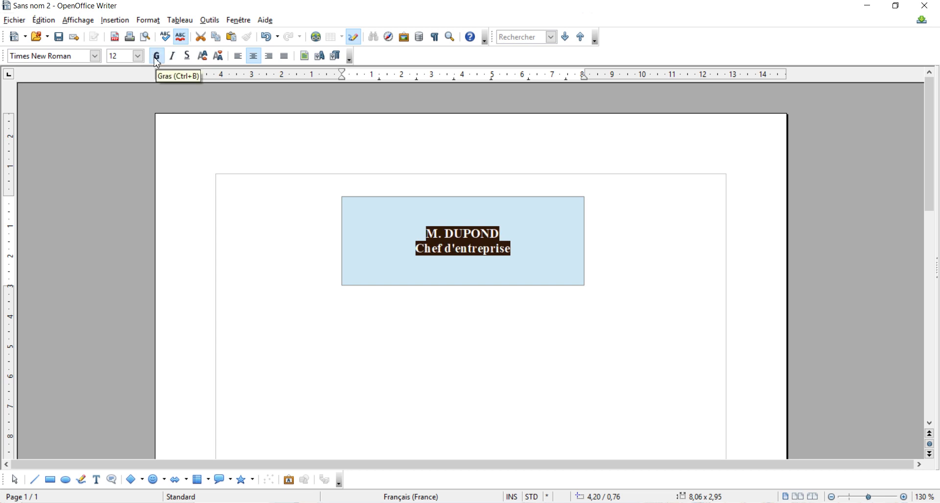
left_click(138, 55)
left_click(130, 156)
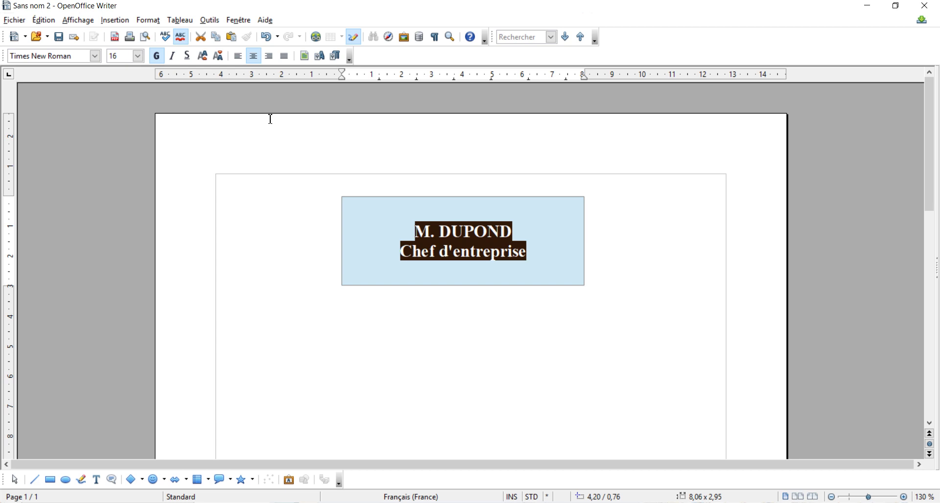
left_click(96, 56)
left_click(61, 127)
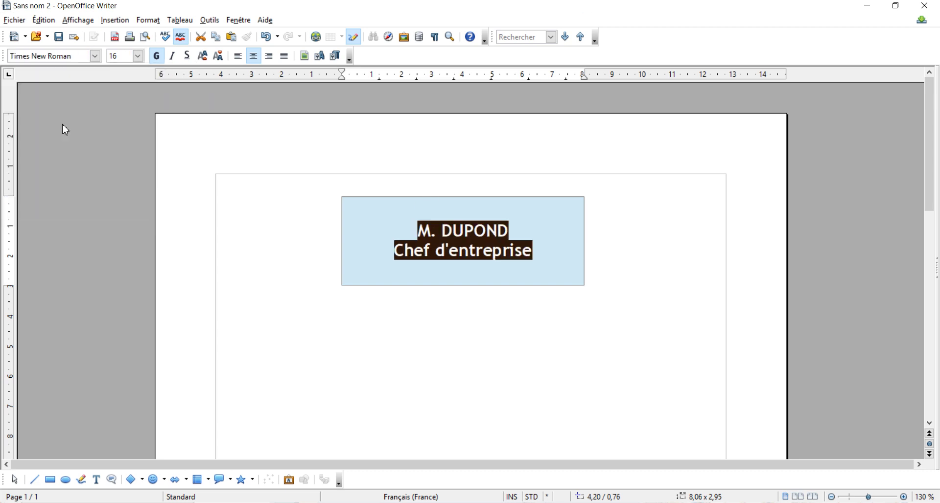
left_click(494, 245)
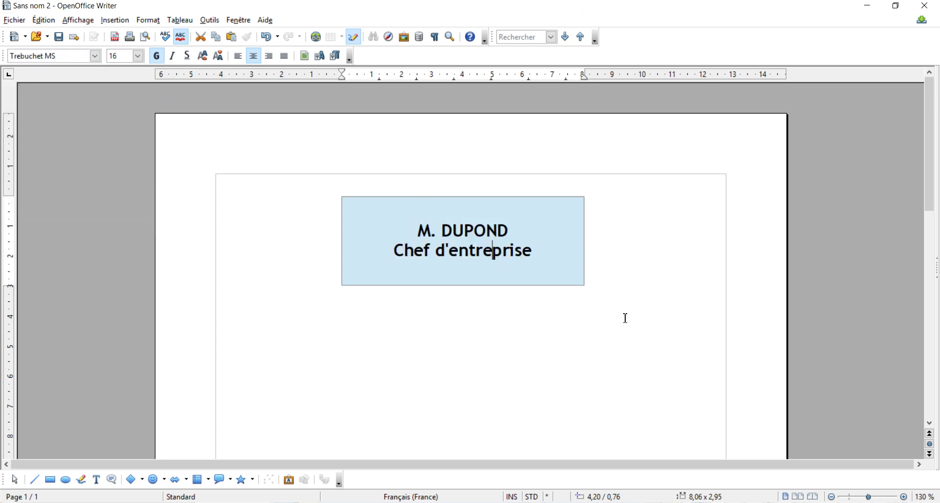
left_click(707, 243)
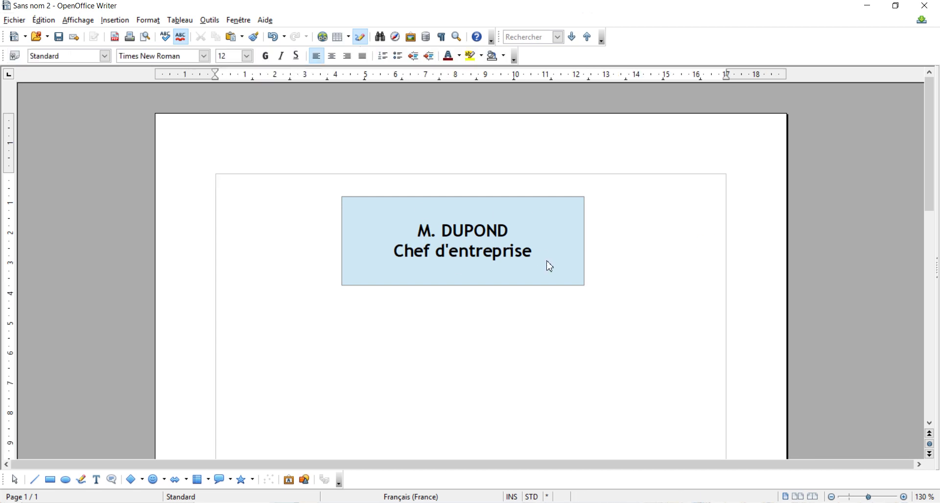
Step: Fill the rectangle with the colour Orange 5
left_click(584, 286)
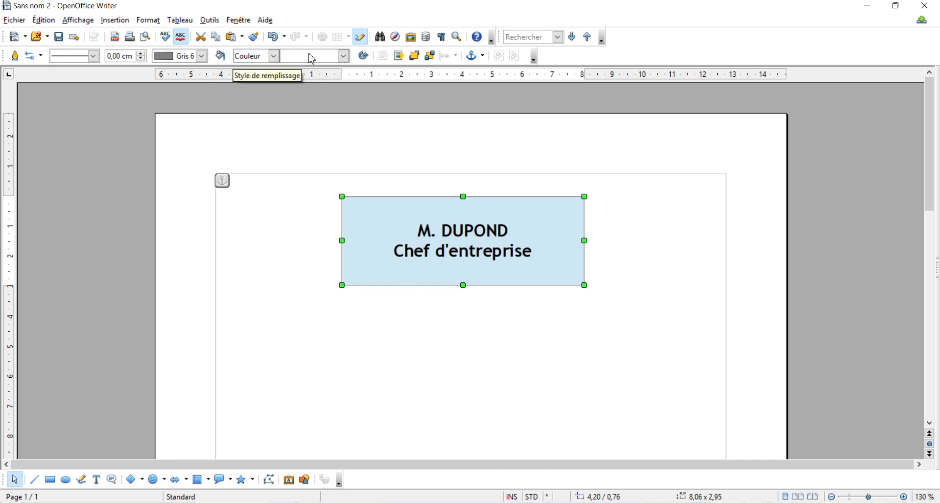
left_click(345, 57)
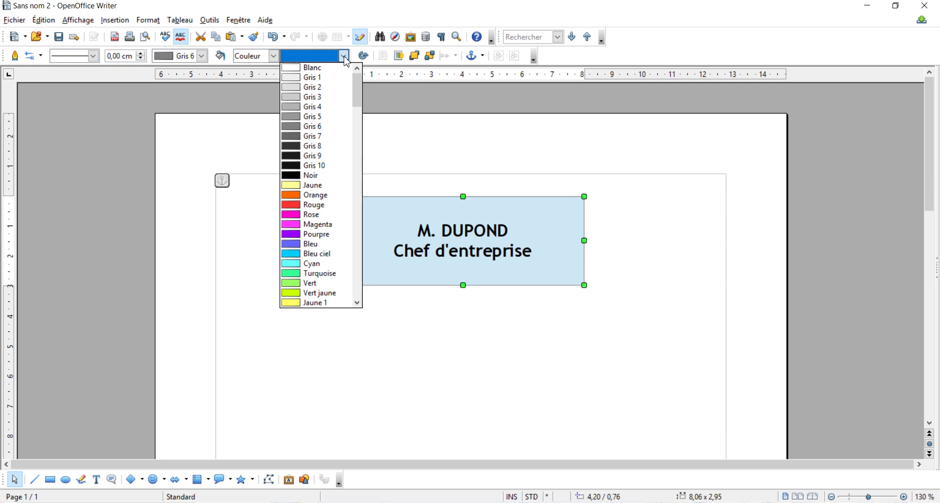
left_click_drag(357, 93, 357, 180)
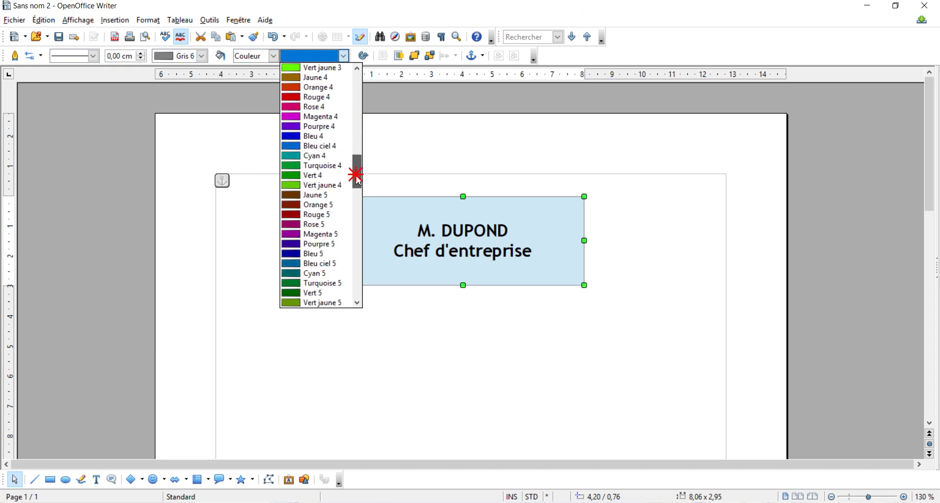
left_click(331, 204)
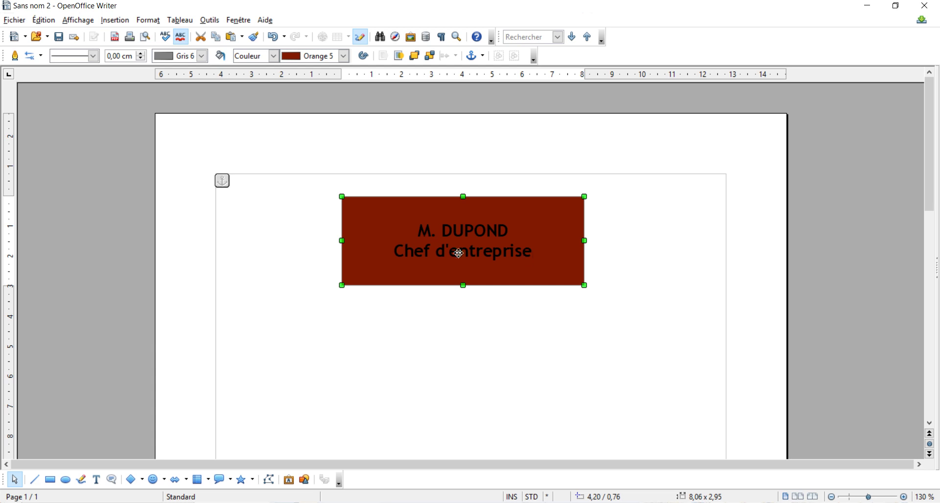
Step: Set the font colour of both text lines in the rectangle to Blanc
key("Return")
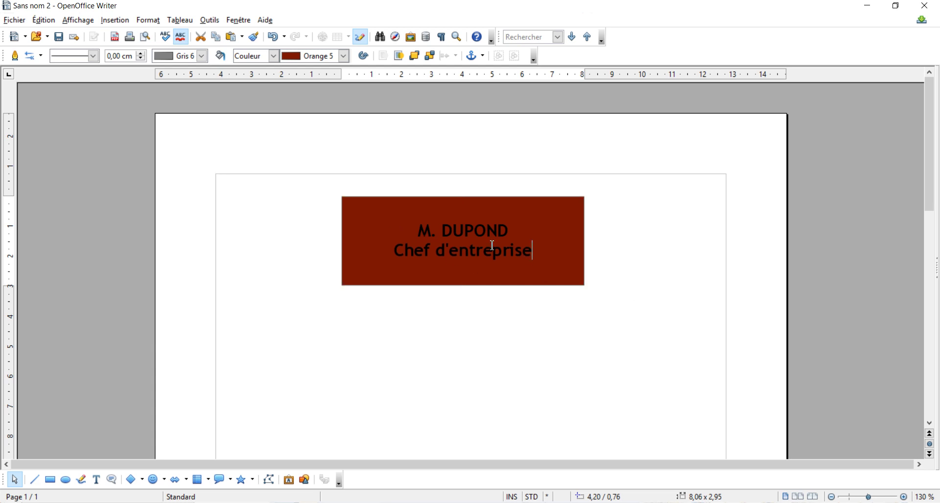
left_click_drag(419, 230, 594, 253)
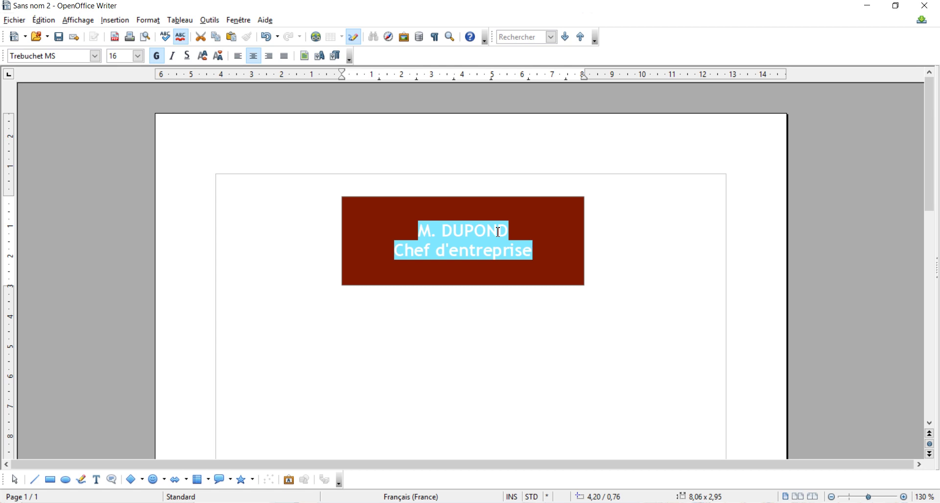
left_click(320, 59)
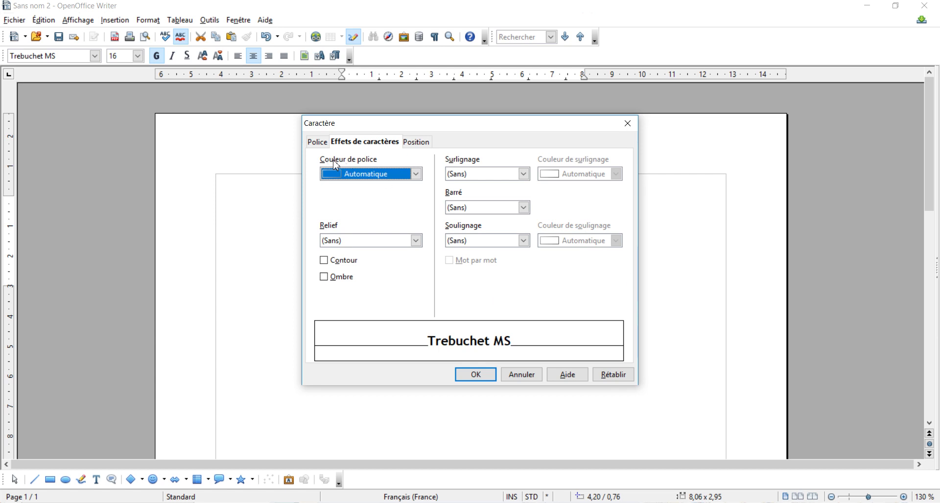
left_click(374, 175)
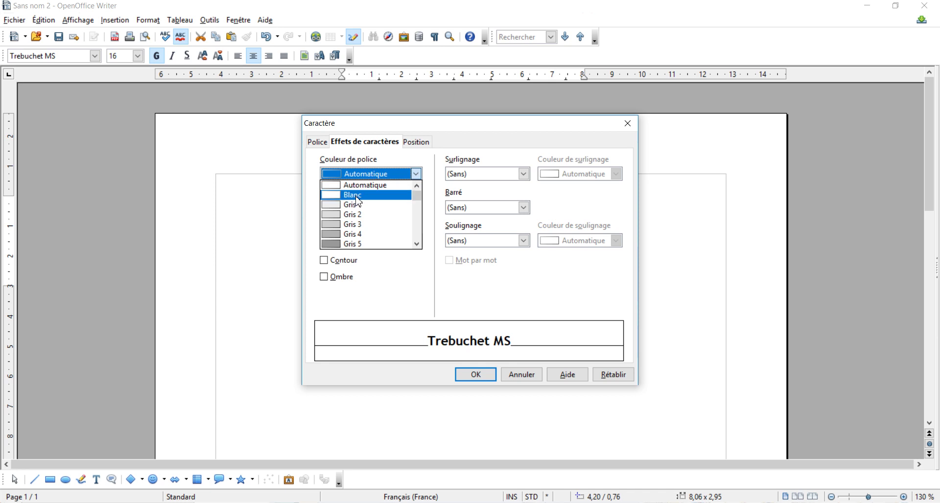
mouse_move(420, 201)
left_mouse_down()
mouse_move(420, 232)
mouse_move(424, 197)
left_mouse_up()
left_click(375, 196)
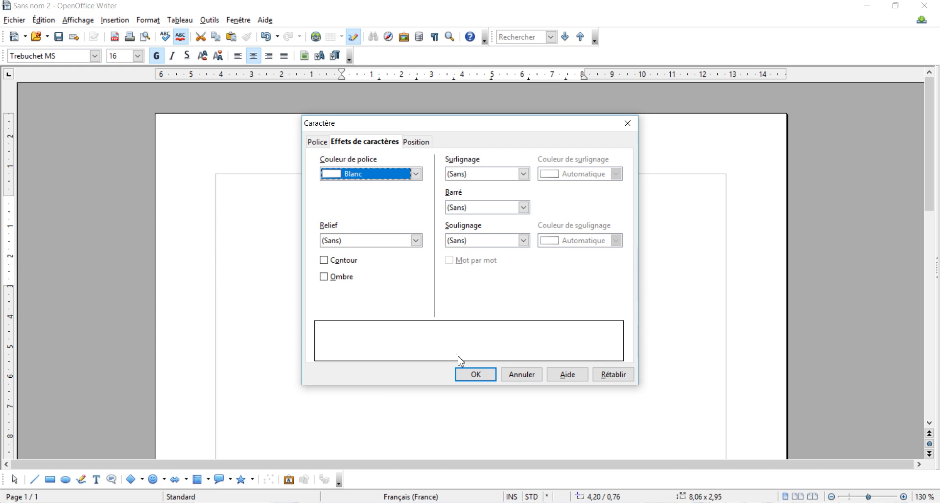
left_click(487, 385)
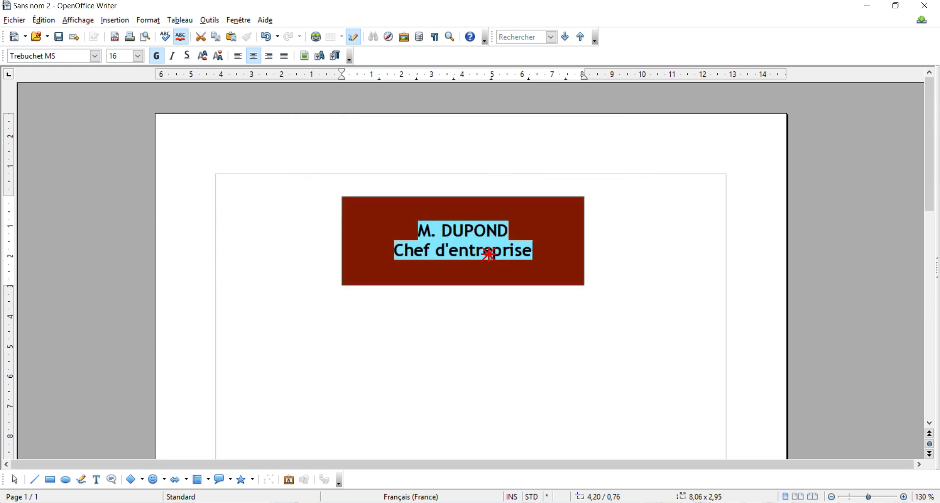
left_click(682, 273)
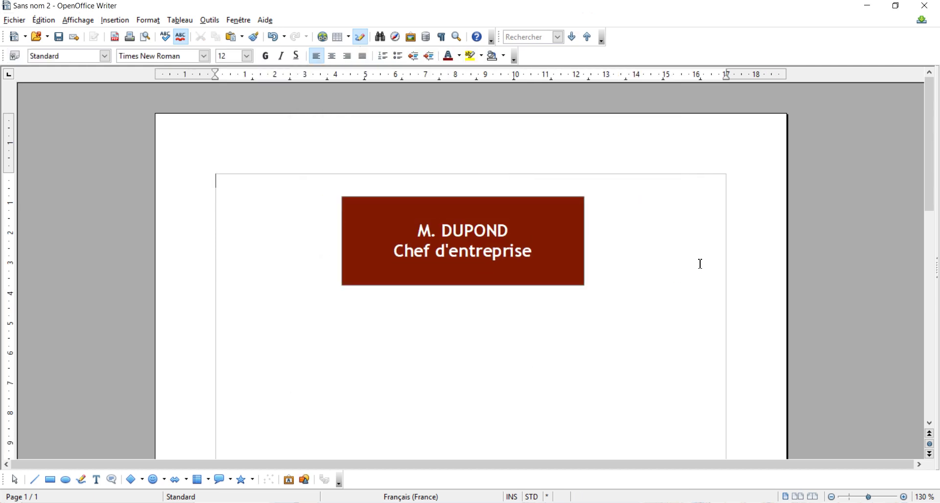
Step: Narrow the rectangle to about 6.46 cm wide and move it to about 4.59 / 0.76 cm
left_click(579, 282)
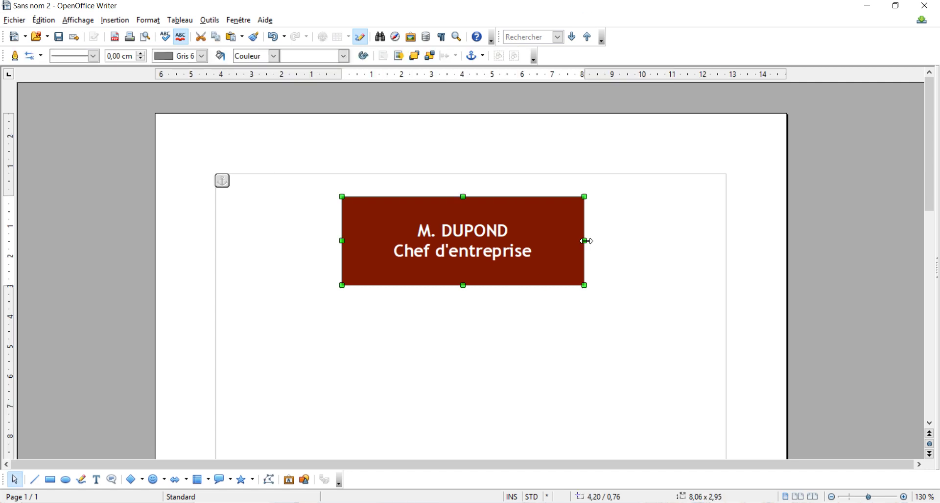
left_click_drag(586, 241, 502, 218)
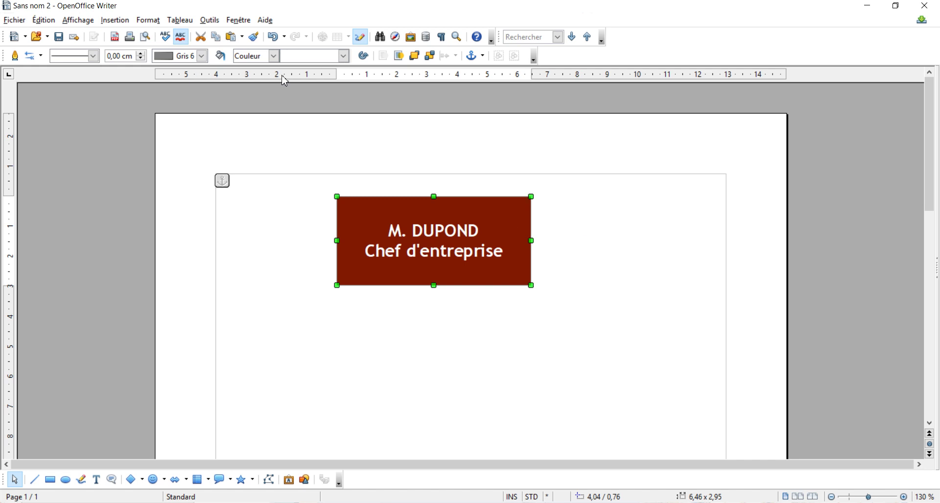
left_click(526, 303)
left_click(476, 249)
mouse_move(455, 241)
left_mouse_down()
mouse_move(490, 241)
mouse_move(455, 241)
mouse_move(473, 241)
left_mouse_up()
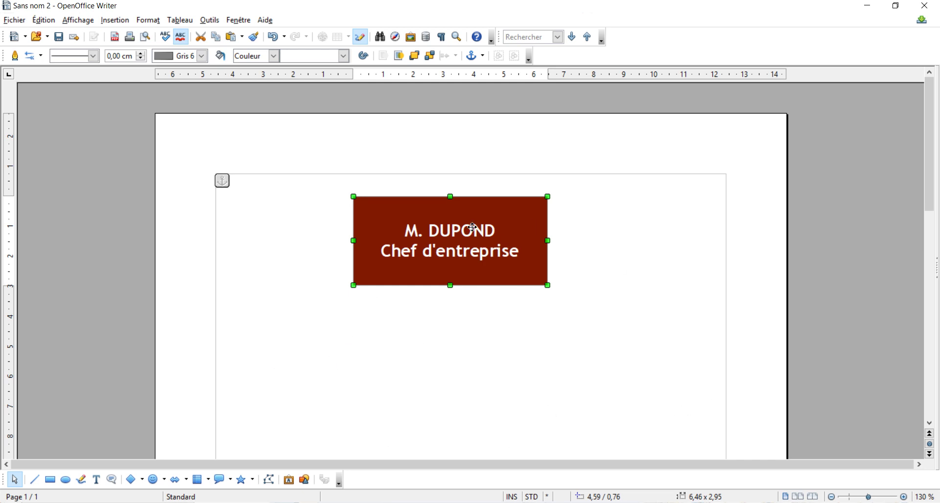
Step: Copy the dark red rectangle with its text and paste a duplicate onto the page
right_click(526, 219)
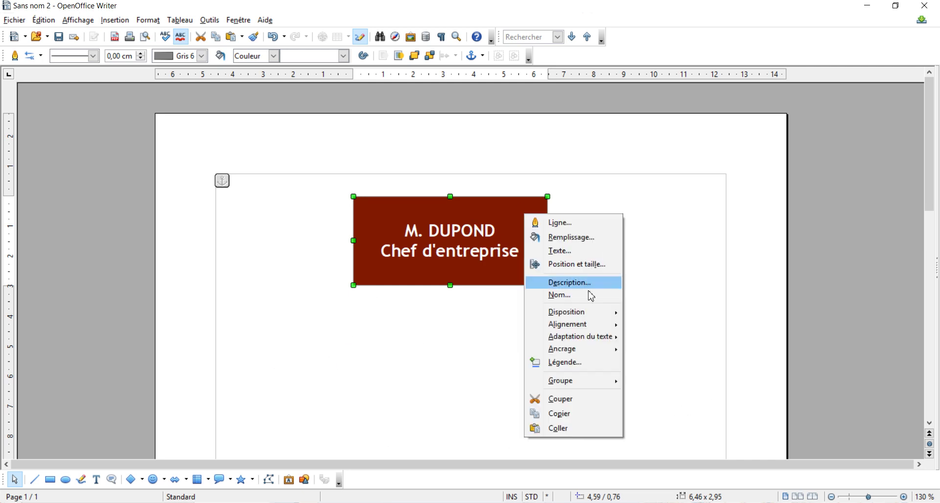
left_click(556, 413)
left_click(823, 257)
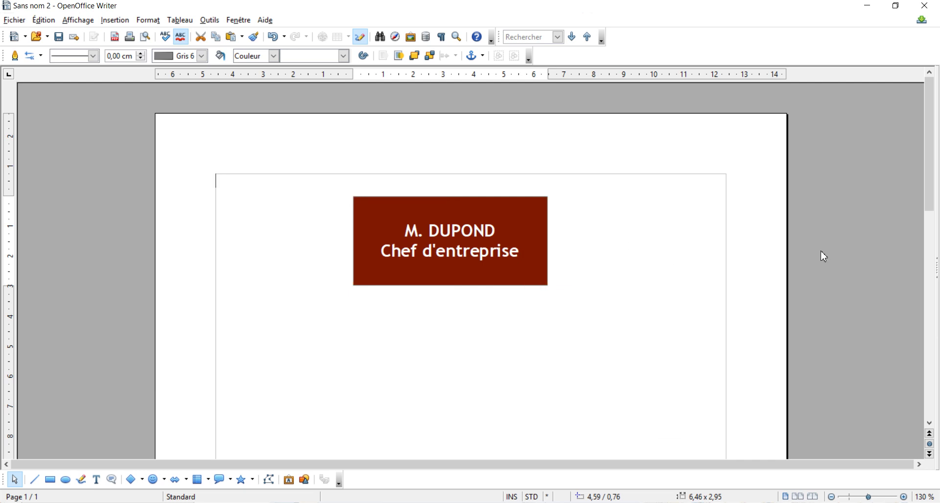
right_click(633, 231)
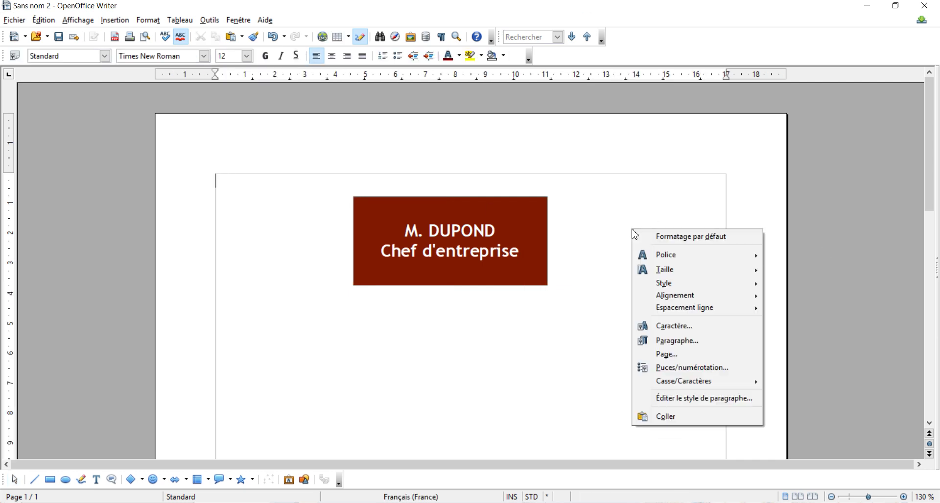
left_click(669, 417)
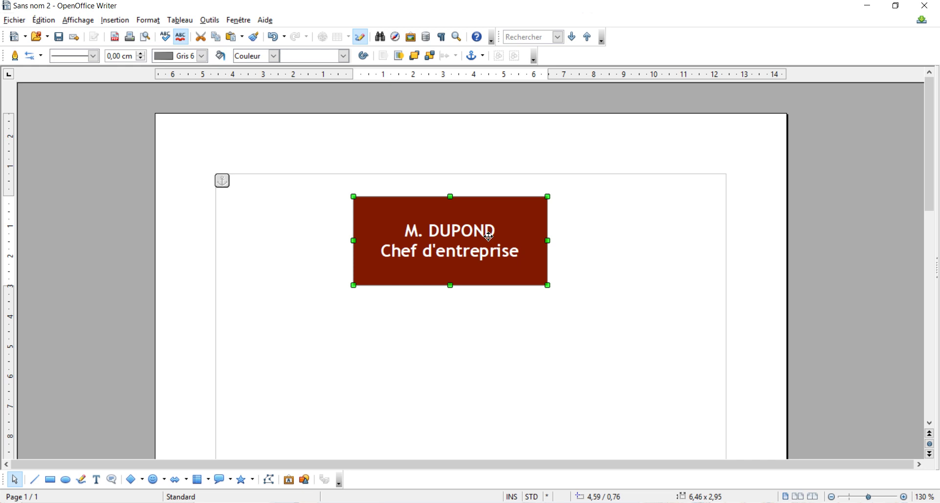
Step: Move the pasted duplicate to about 0.97 / 5.00 cm and change its text to a new surname and the title "Chef de projet"
left_click_drag(460, 223, 535, 234)
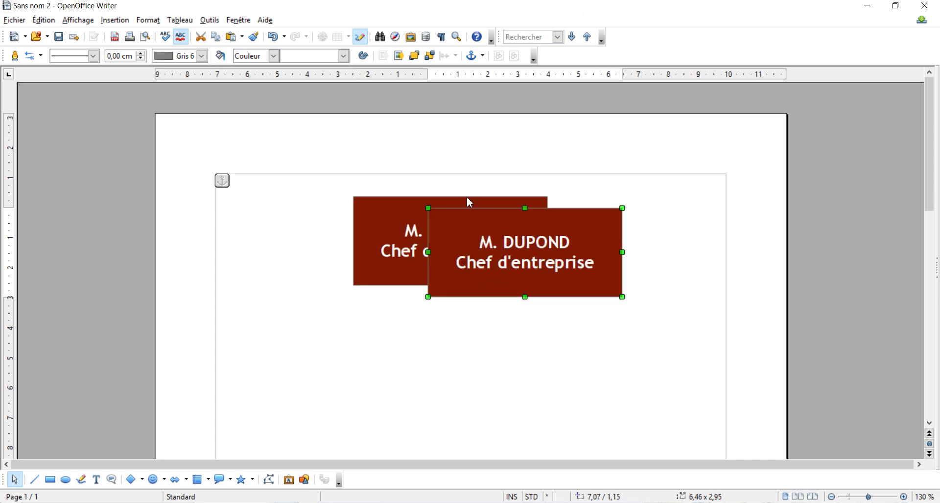
left_click_drag(542, 231, 359, 347)
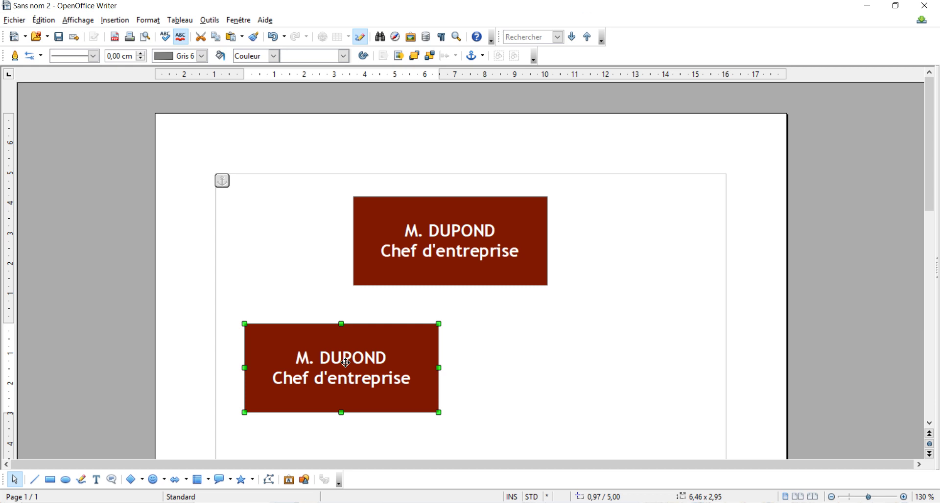
double_click(319, 359)
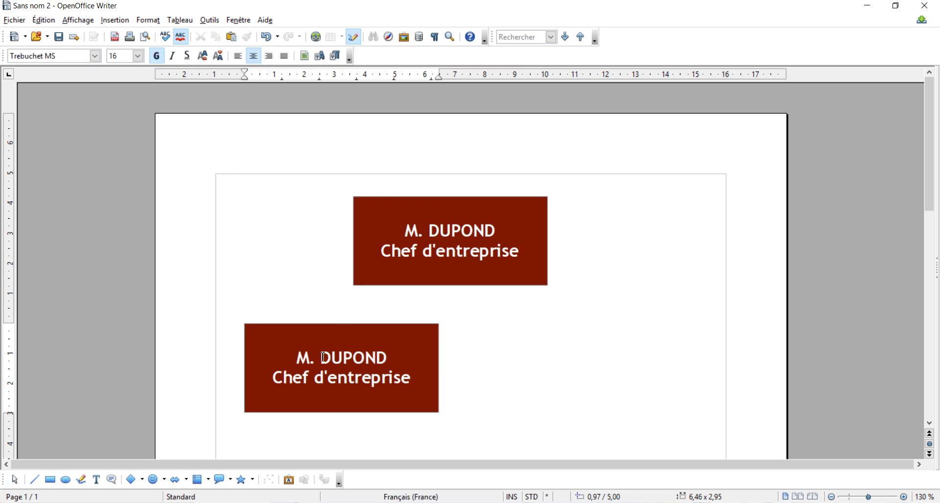
left_click_drag(323, 358, 397, 353)
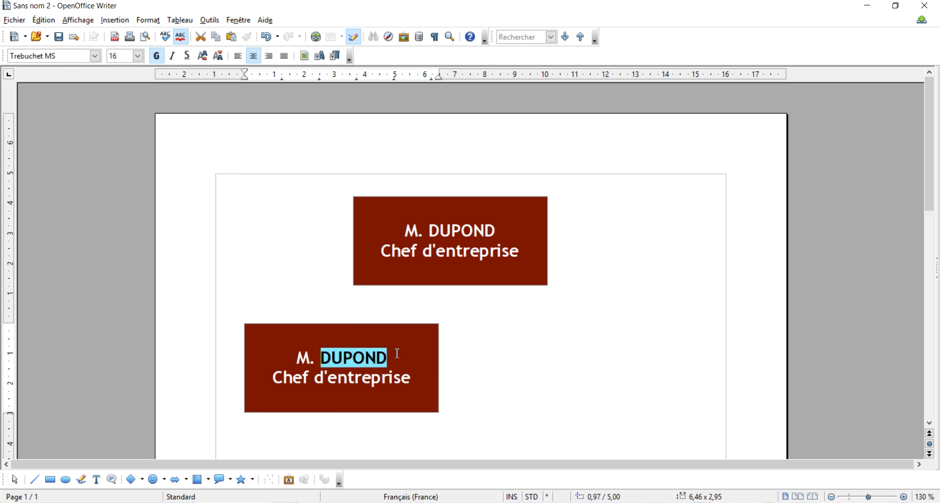
type("DURANT")
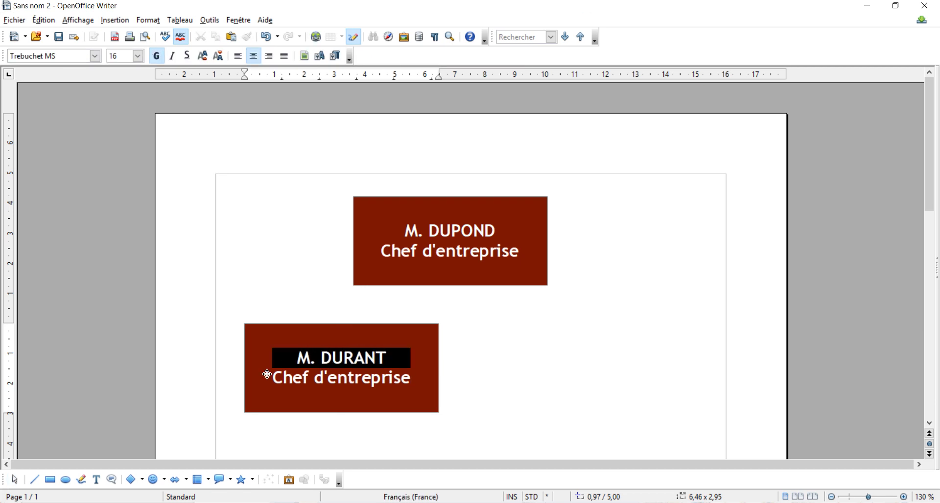
left_click_drag(284, 378, 436, 380)
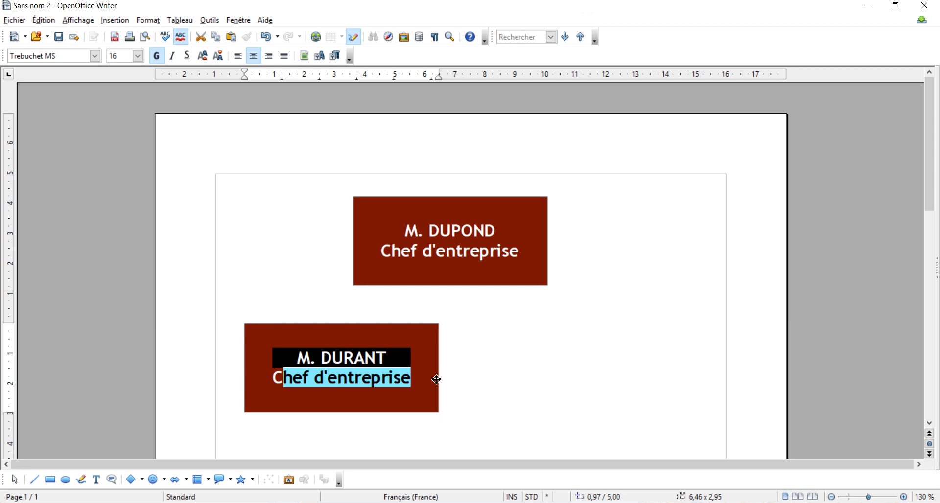
type("hef de proj")
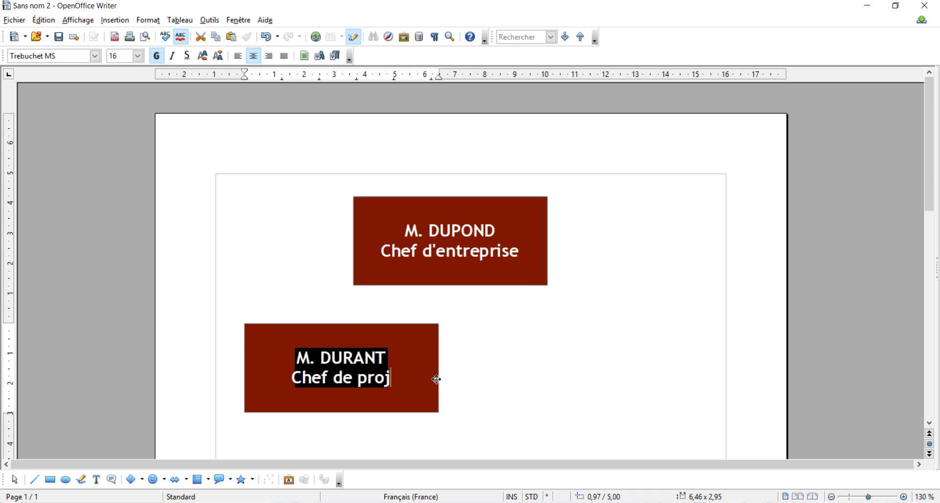
type("et")
left_click(554, 379)
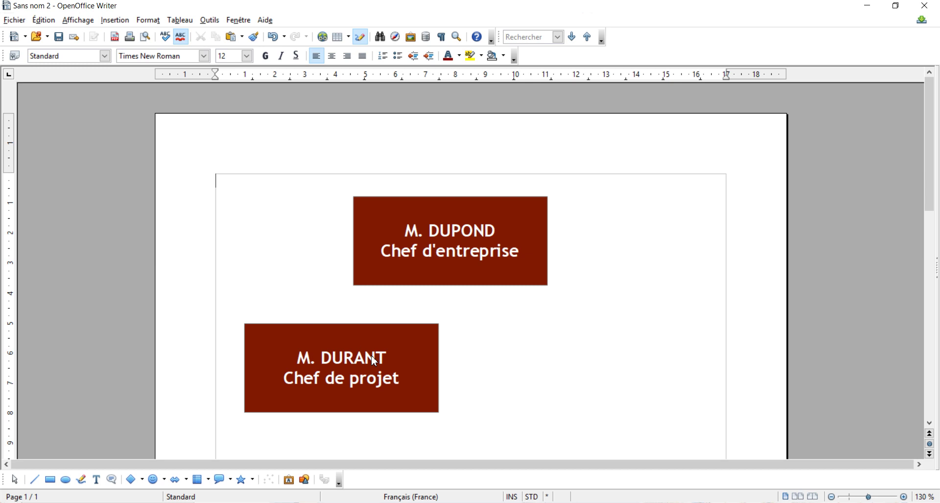
Step: Duplicate the "Chef de projet" rectangle and place the copy beside it at about 8.66 / 4.91 cm
left_click(420, 346)
right_click(420, 347)
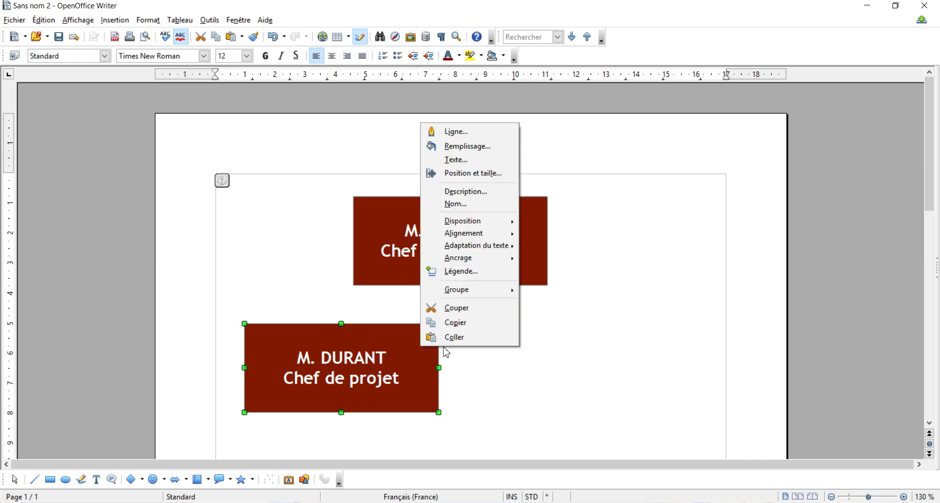
left_click(496, 326)
right_click(598, 343)
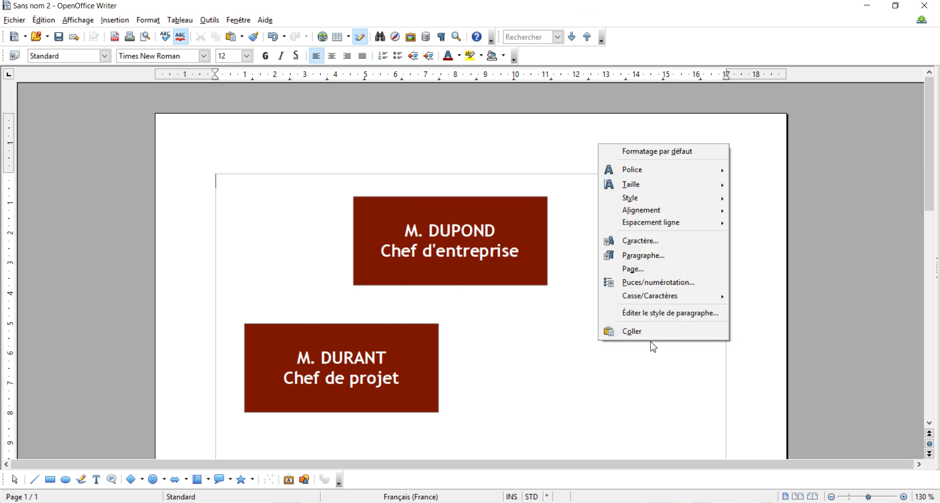
left_click(663, 327)
left_click(317, 360)
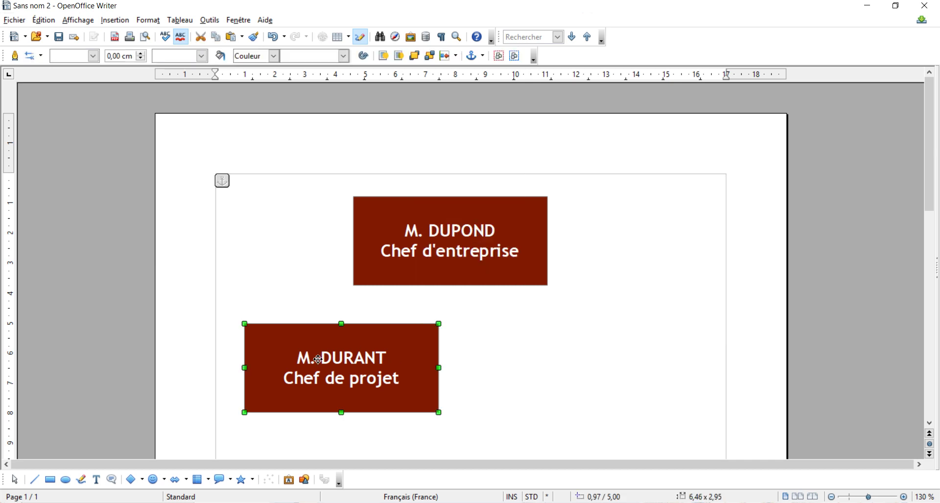
left_click(383, 352)
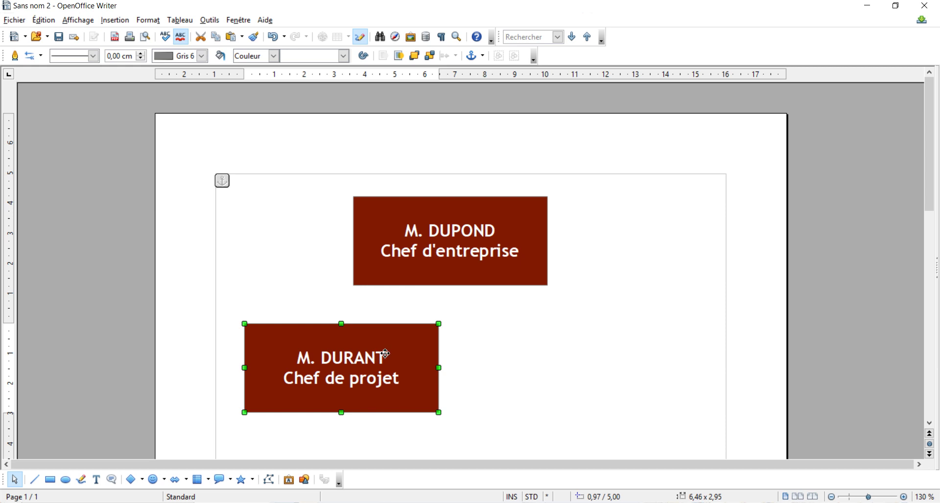
left_click_drag(384, 352, 617, 350)
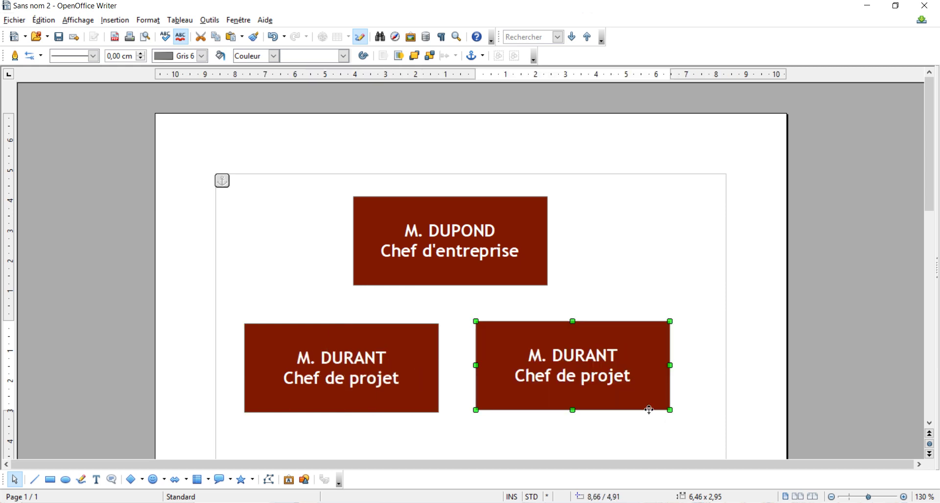
Step: Change the new copy's text to the title "Mme" with another surname and the job title "Comptable"
double_click(583, 356)
left_click_drag(549, 356, 650, 355)
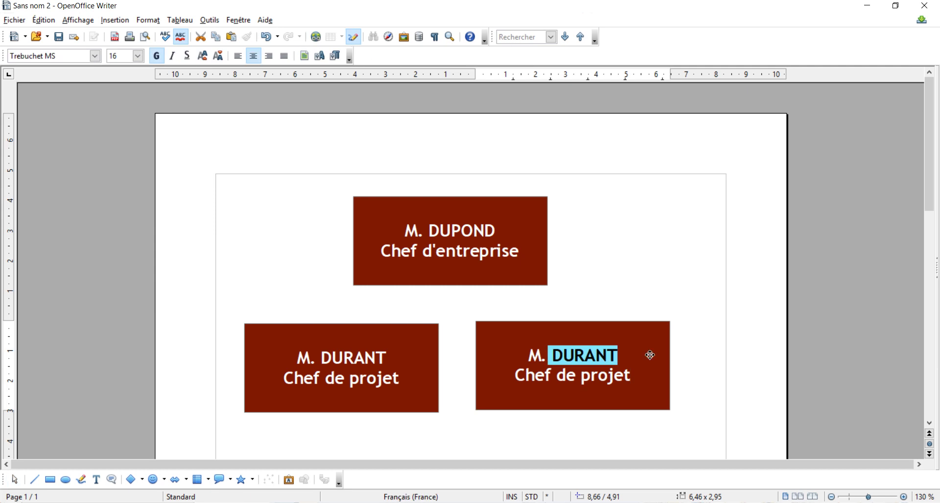
key("BackSpace")
key("BackSpace")
type("me ")
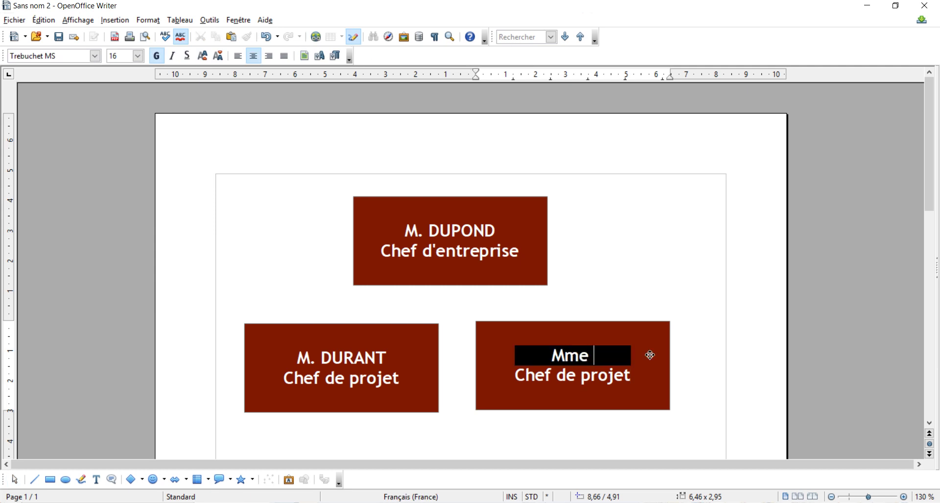
type("LE BIHAN")
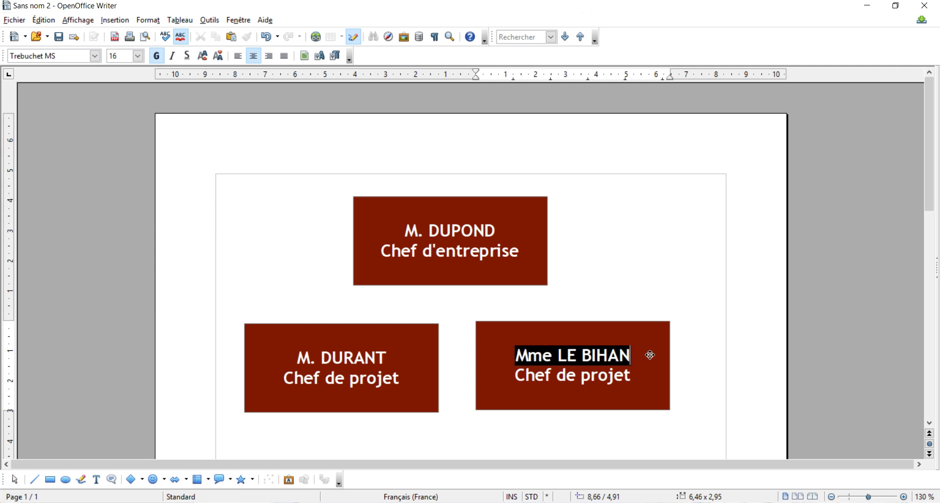
left_click_drag(527, 377, 659, 379)
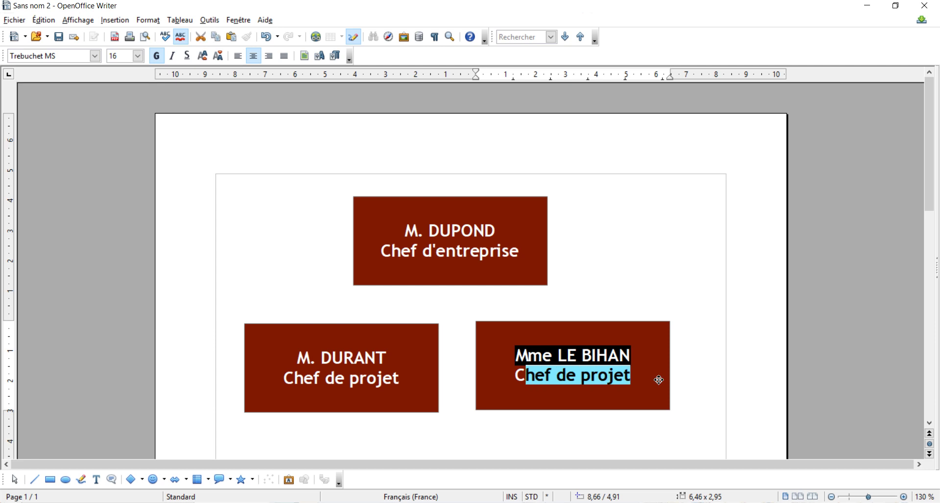
type("omptable")
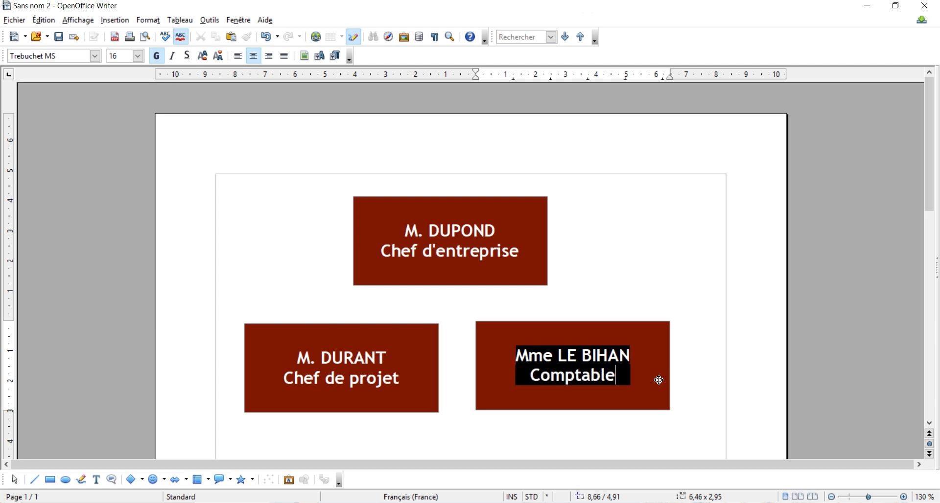
left_click(652, 261)
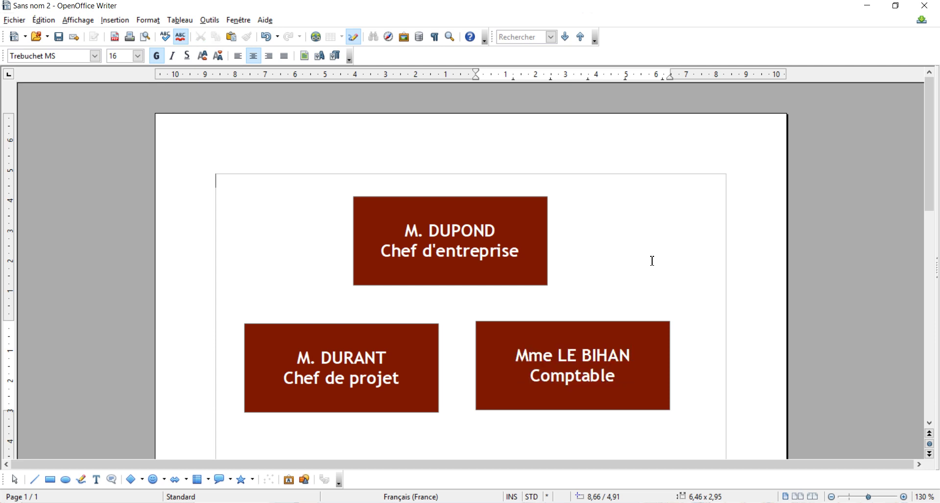
Step: Spread the three rectangles apart, moving the "Chef d'entreprise" box slightly up, the "Chef de projet" box down and the "Comptable" box to about 9.43 / 5.63 cm
left_click(463, 252)
left_click_drag(490, 217, 501, 208)
left_click_drag(360, 382, 351, 402)
left_click_drag(567, 345, 590, 368)
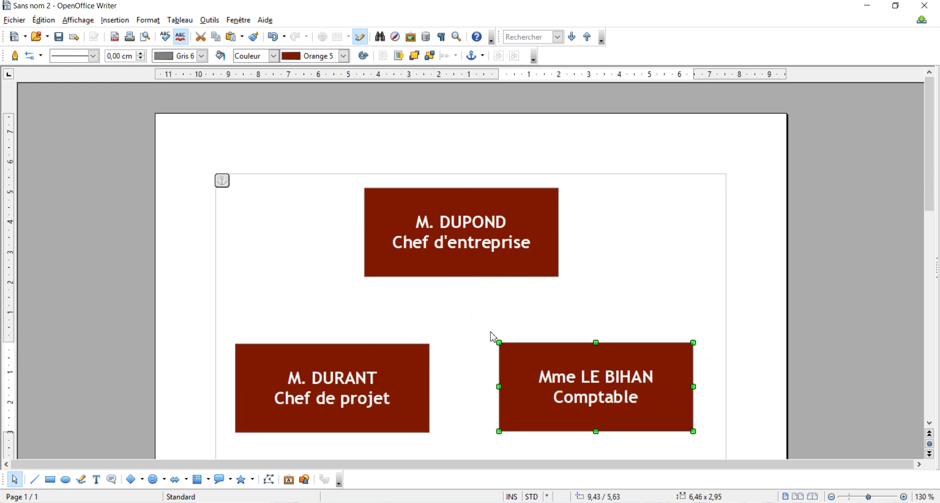
left_click(678, 306)
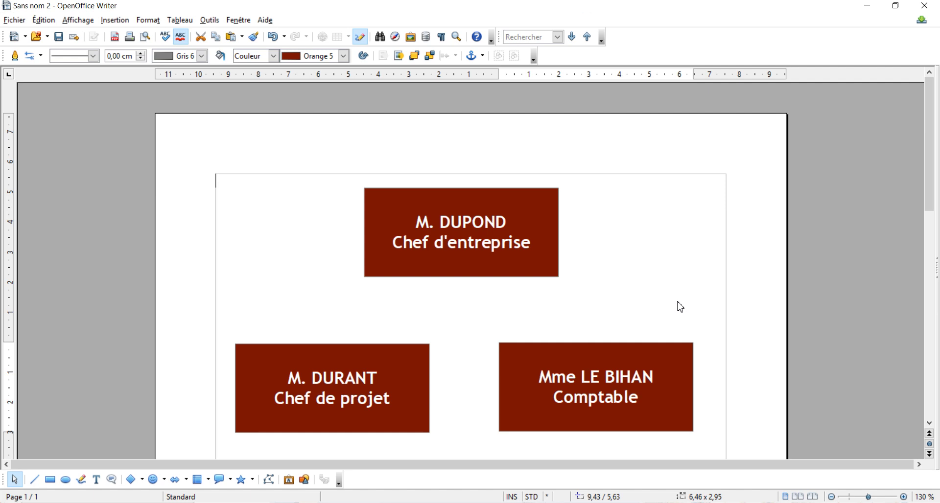